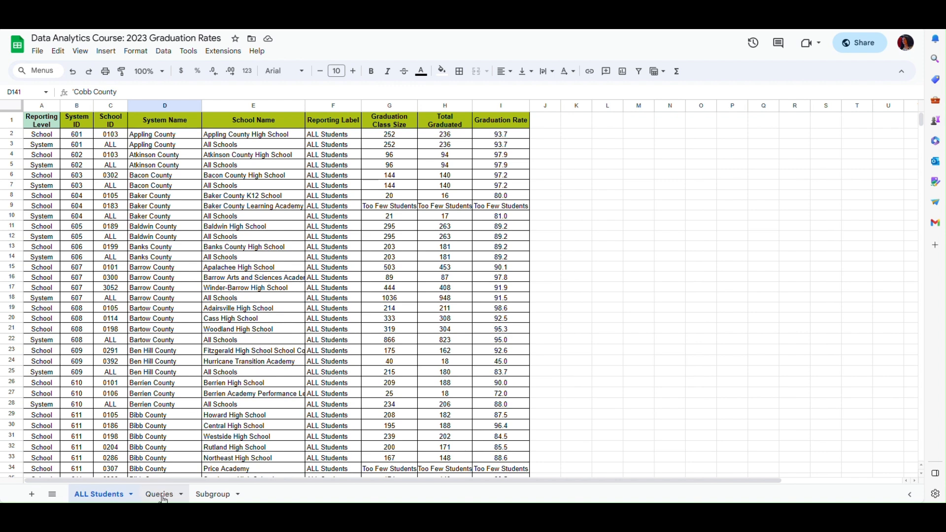
# Start a QUERY function in cell B2 of the Queries sheet
pyautogui.click(164, 496)
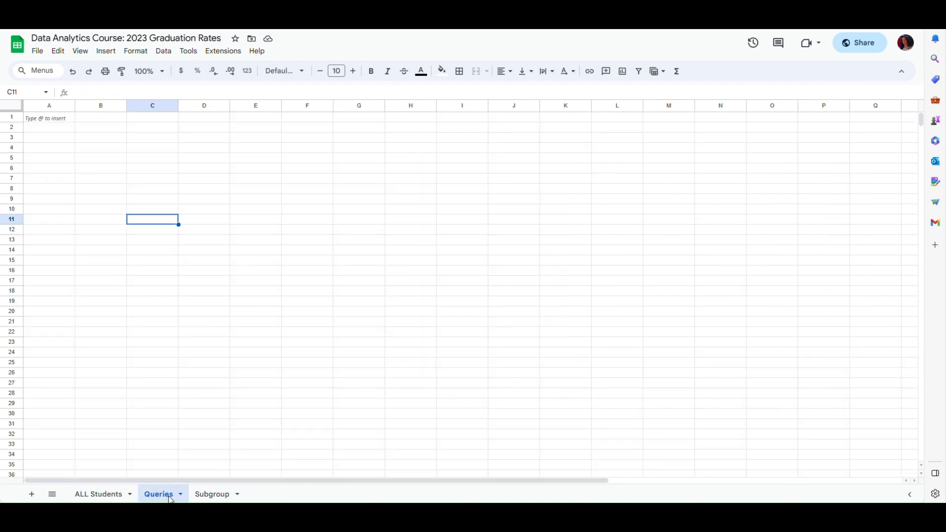
pyautogui.click(112, 129)
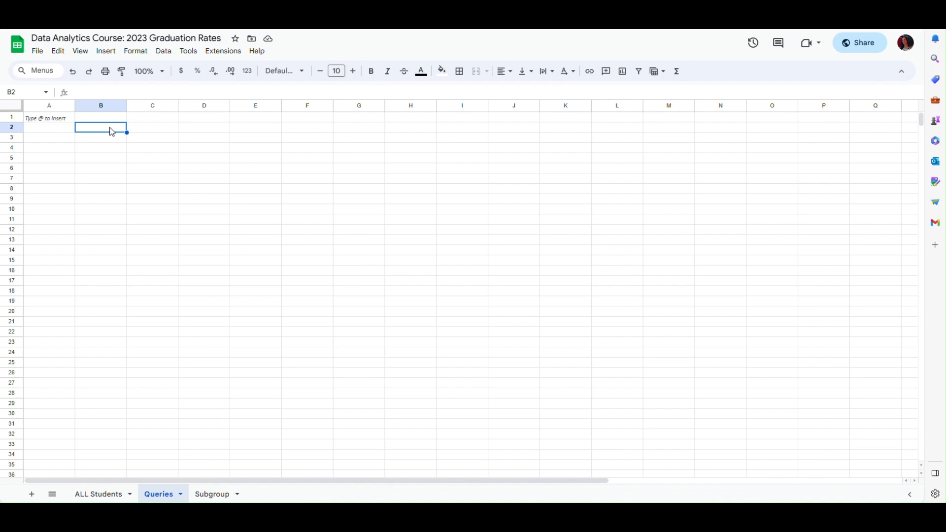
pyautogui.write('=')
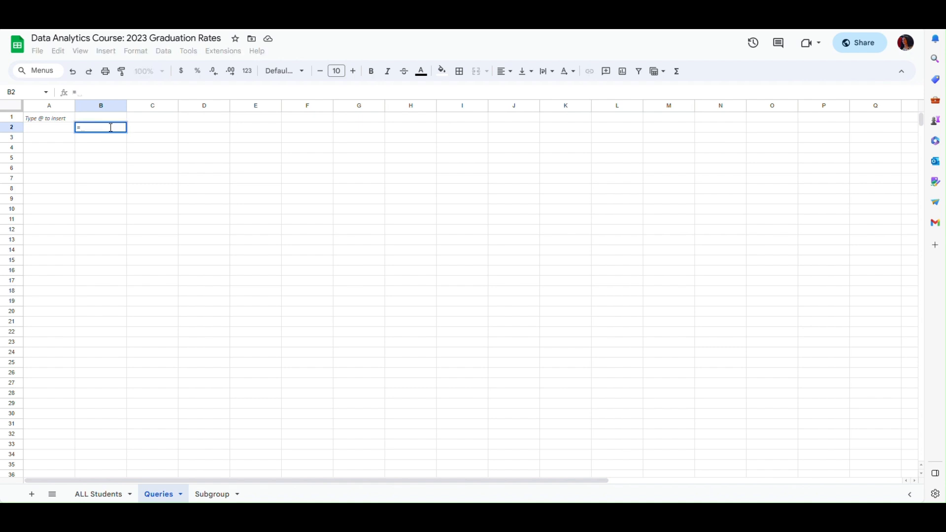
pyautogui.write('query')
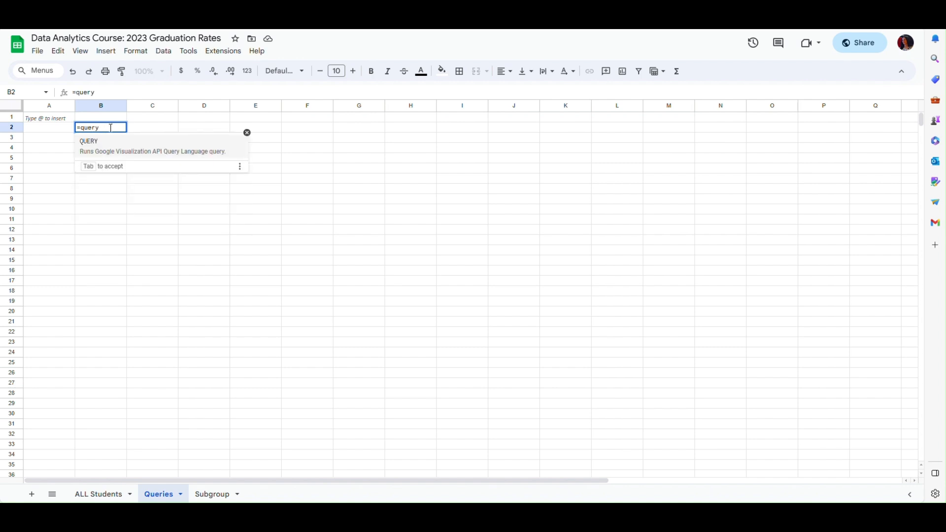
pyautogui.click(107, 156)
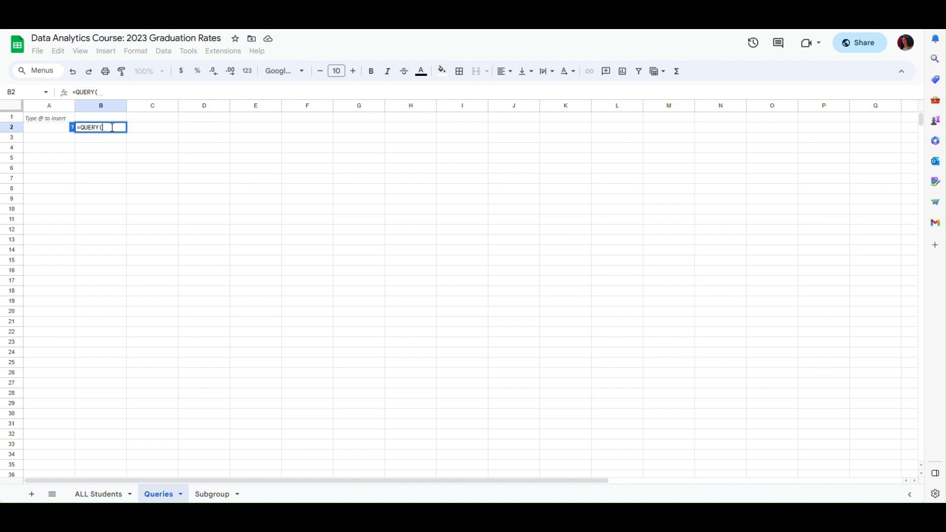
# Enter 'ALL Students'!A1:I1000 as the data range of the QUERY function in B2
pyautogui.write("'")
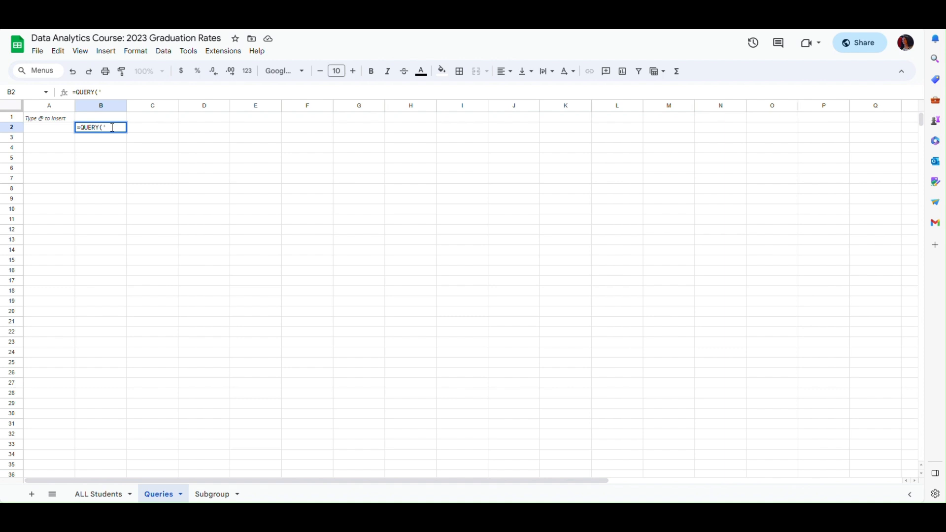
pyautogui.write('ALL Stu')
pyautogui.write('dent')
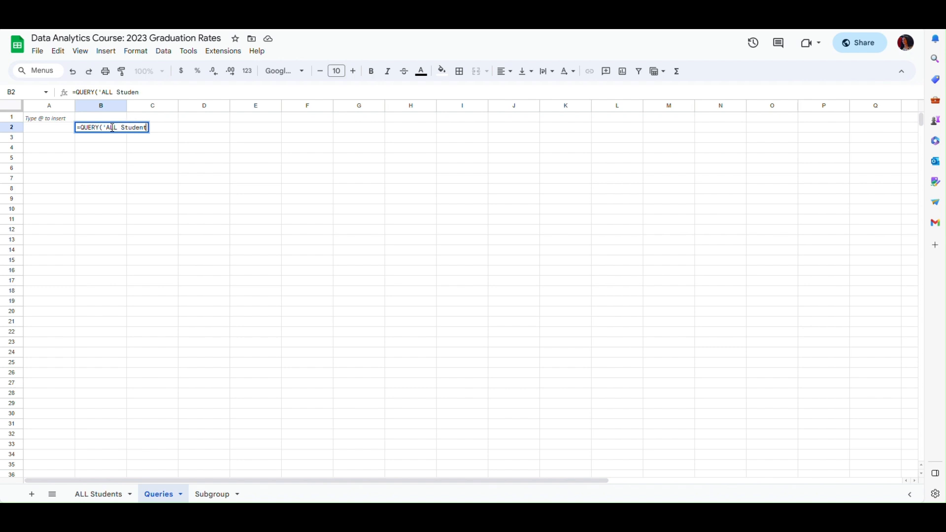
pyautogui.write("s'!")
pyautogui.write('A')
pyautogui.write('1')
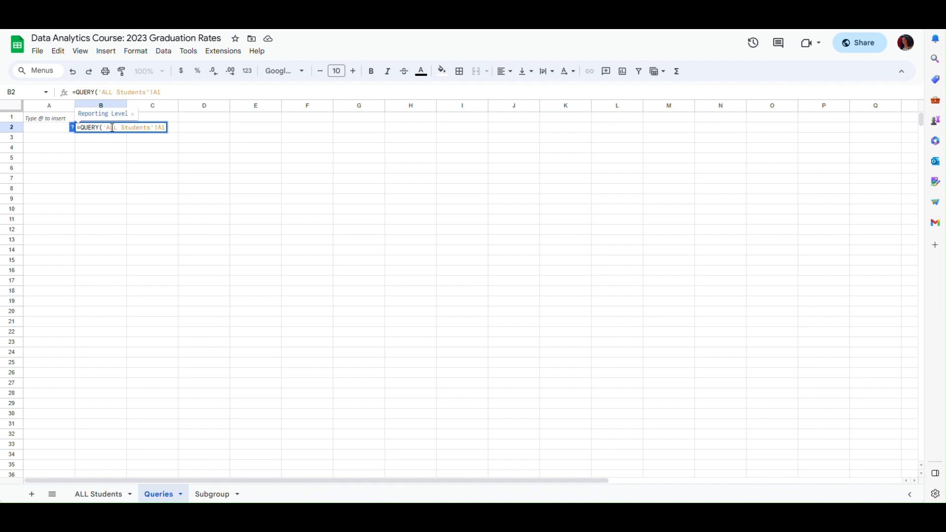
pyautogui.write(':')
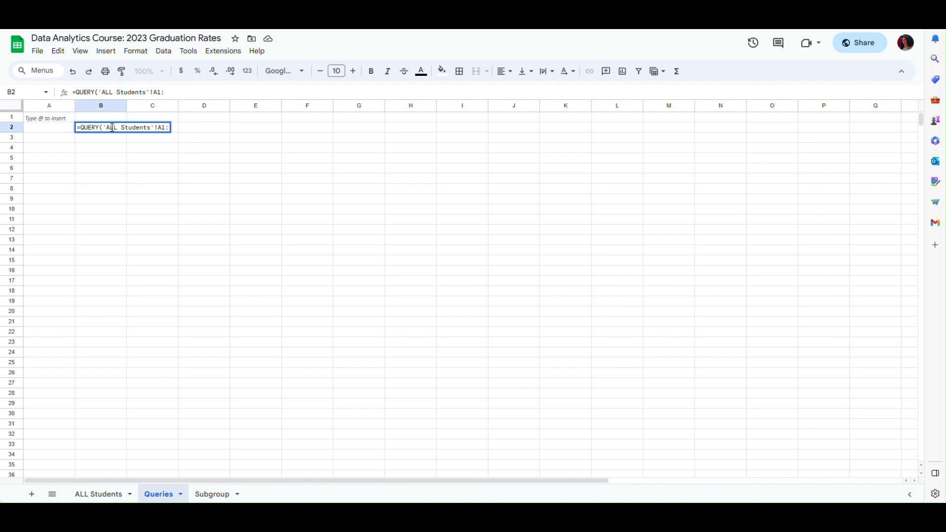
pyautogui.write('I')
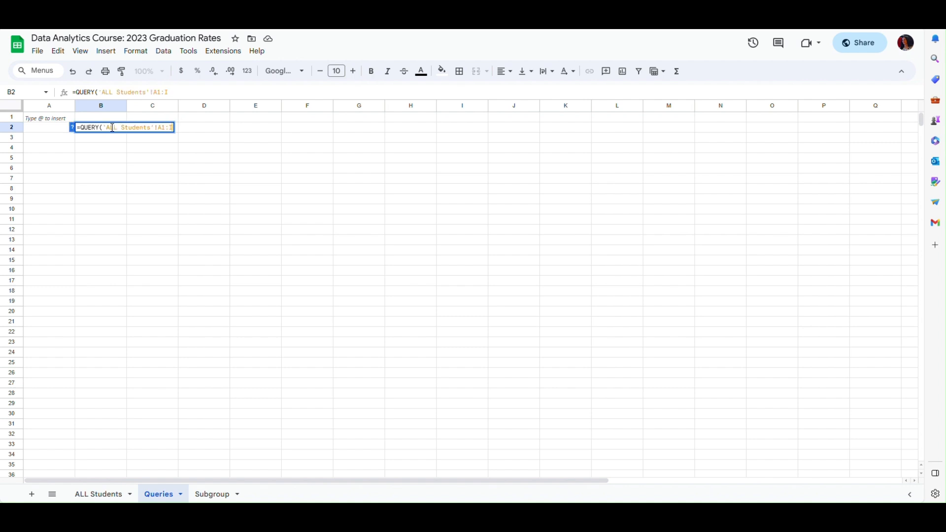
pyautogui.write('1000')
pyautogui.write(',')
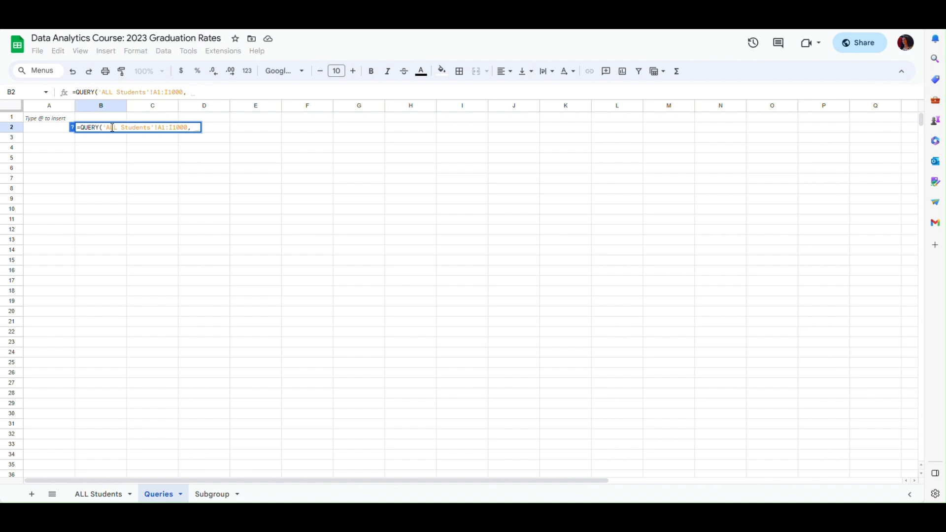
# Complete the B2 formula with the query "select D,E,I where I<50" and 1 header row
pyautogui.write('"')
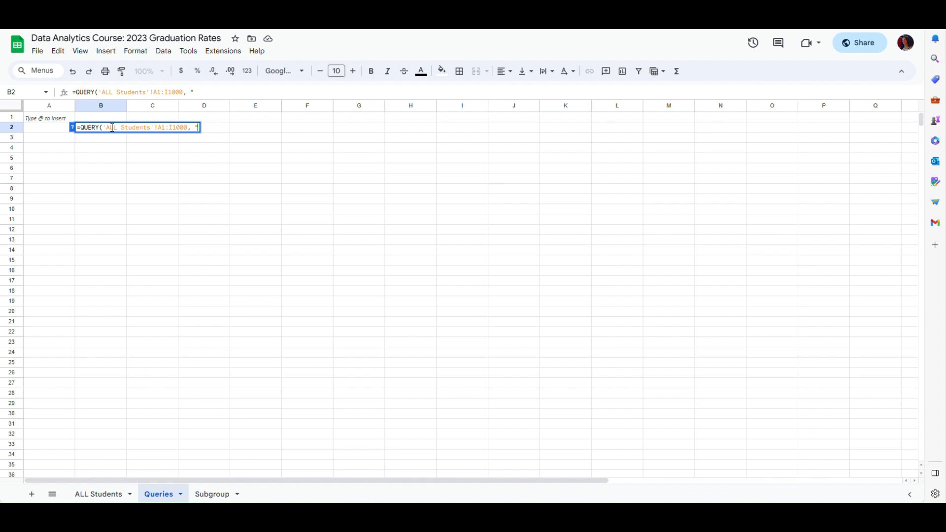
pyautogui.write('select')
pyautogui.write('D,')
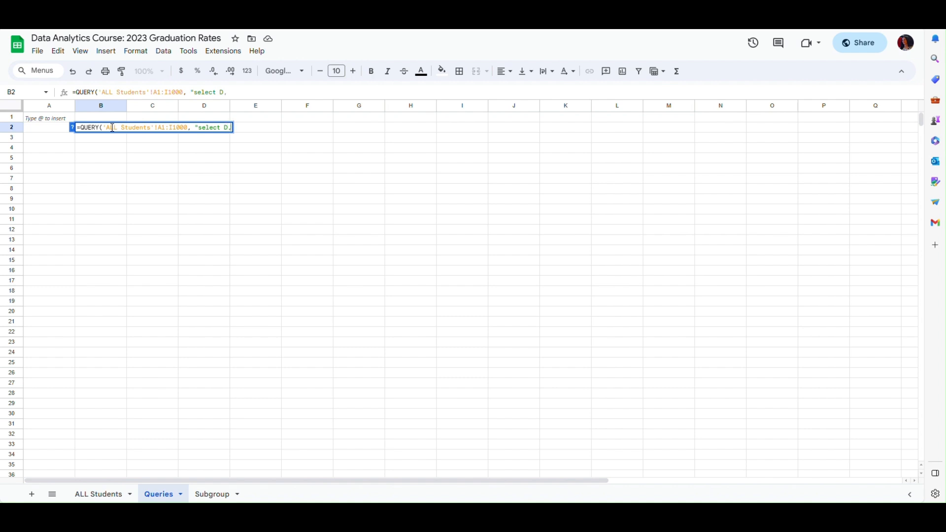
pyautogui.write('E,I')
pyautogui.write('whh')
pyautogui.press('BackSpace')
pyautogui.write('ere')
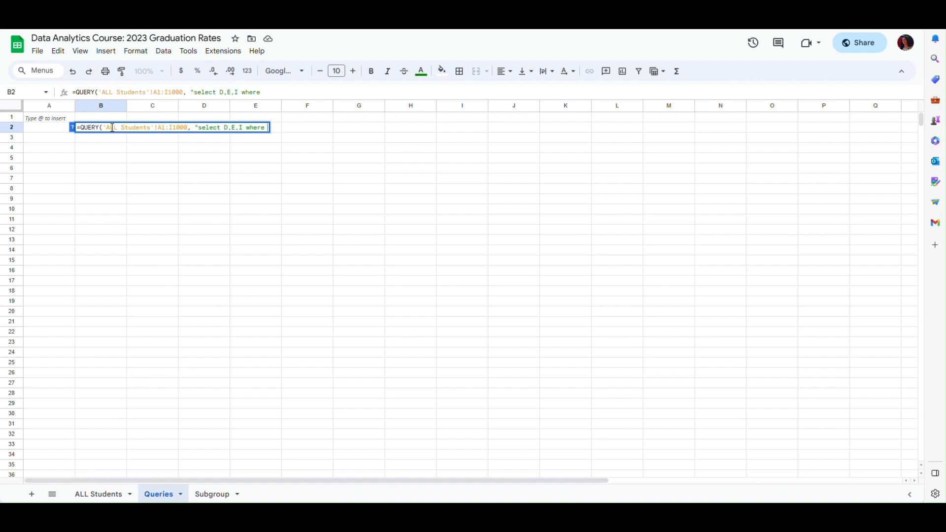
pyautogui.write('I<50"')
pyautogui.write(',  1')
pyautogui.write(')')
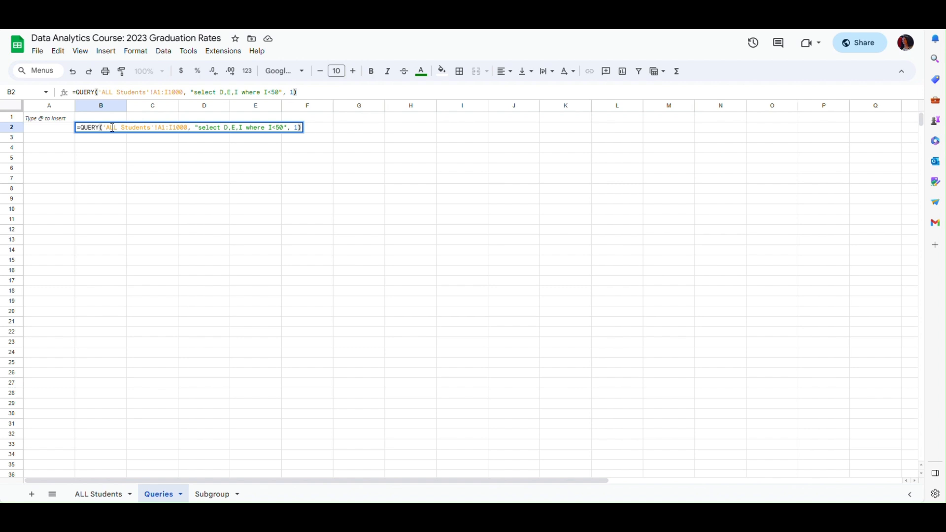
pyautogui.press('Return')
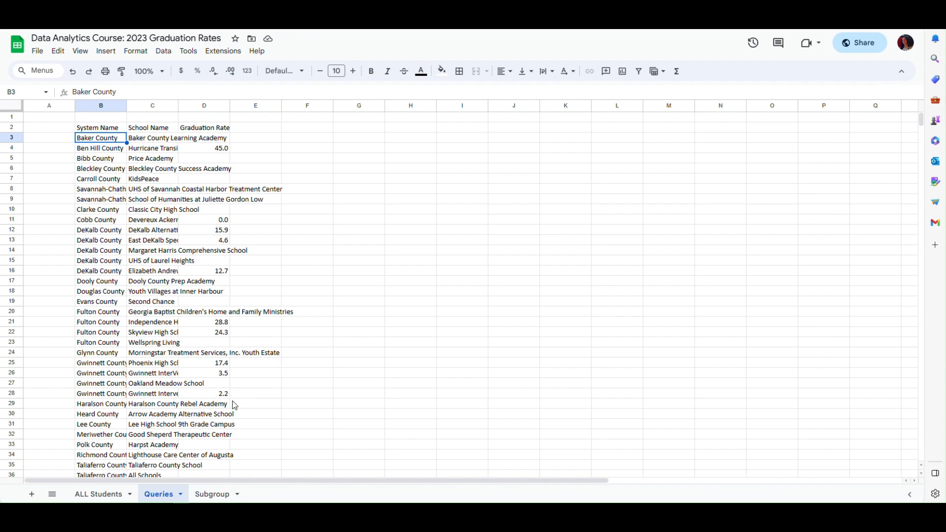
# Review the query results and copy the QUERY formula from B2 into cell G2
pyautogui.scroll(-2, 227, 429)
pyautogui.scroll(-7, 228, 432)
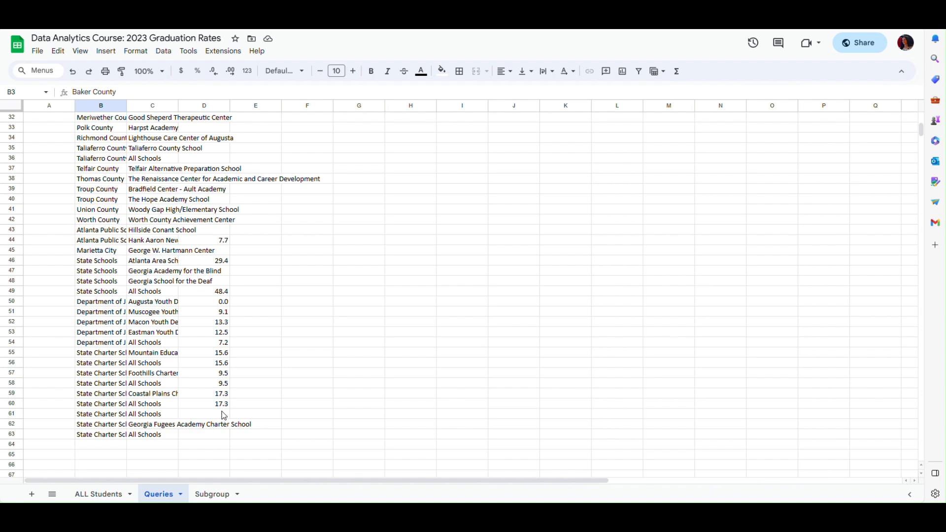
pyautogui.scroll(8, 225, 360)
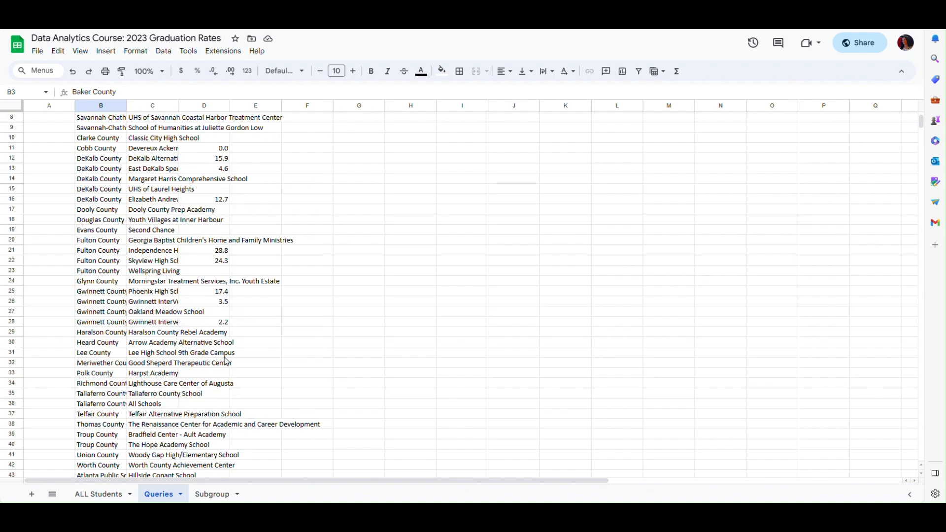
pyautogui.scroll(3, 227, 361)
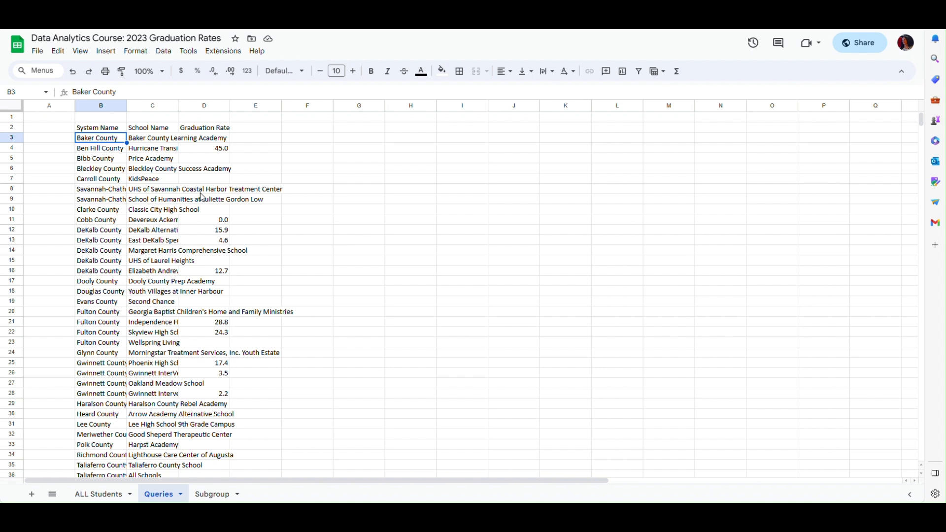
pyautogui.click(91, 130)
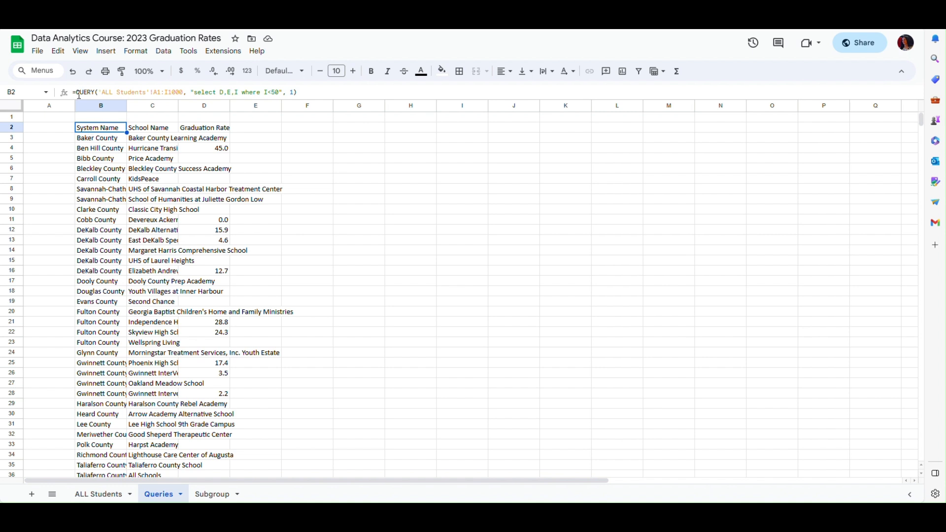
pyautogui.rightClick(94, 131)
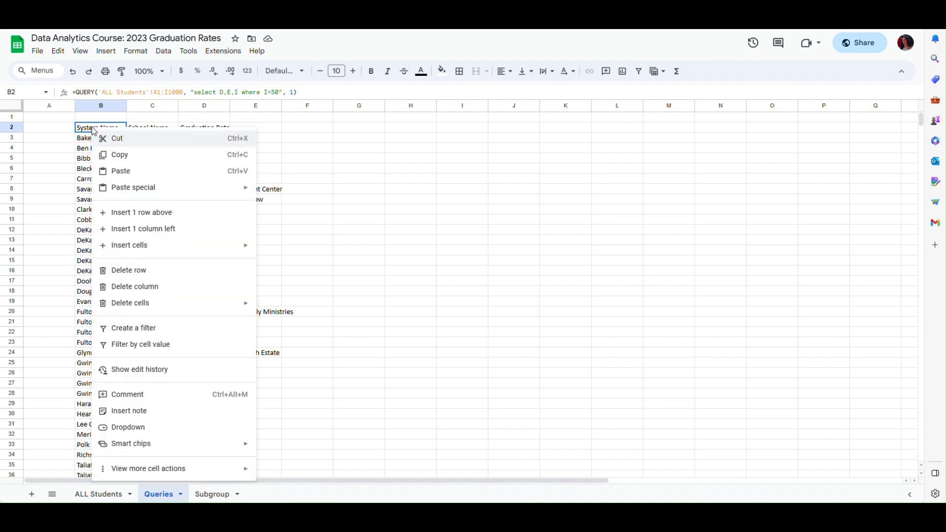
pyautogui.click(121, 155)
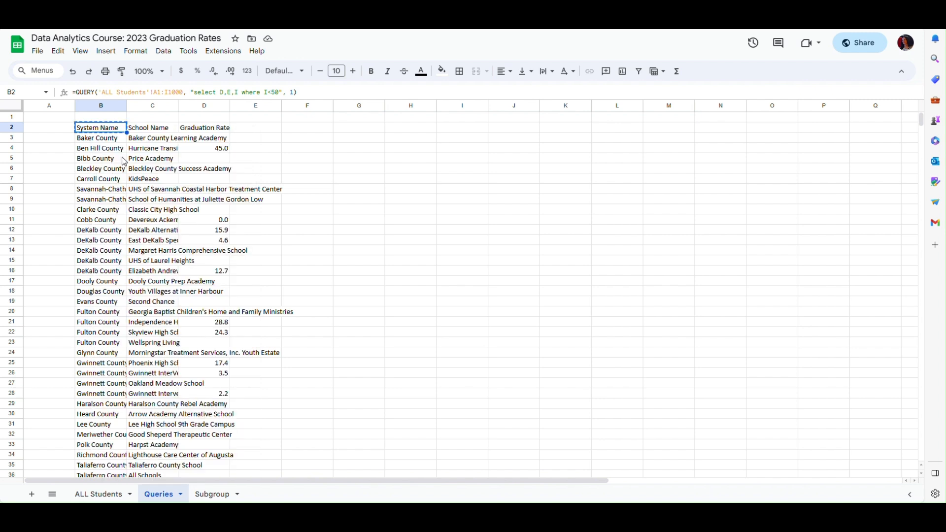
pyautogui.click(376, 130)
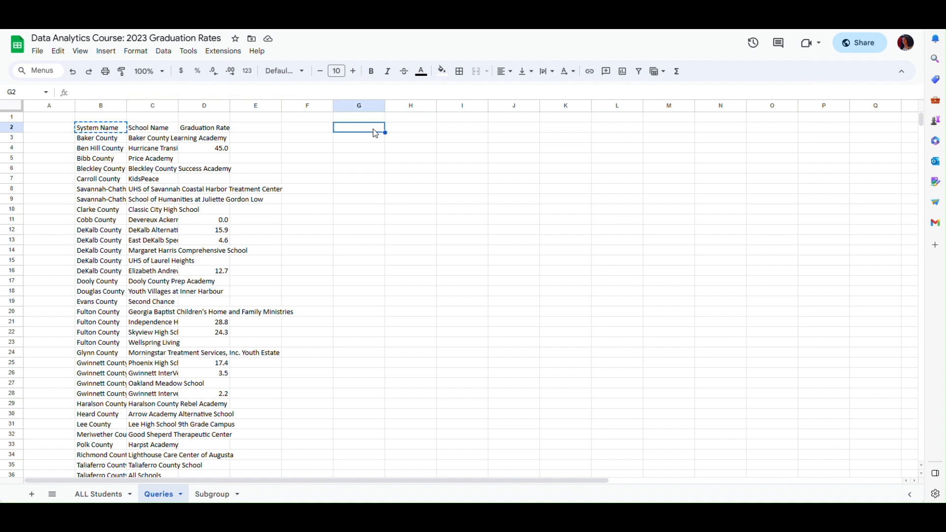
pyautogui.rightClick(376, 133)
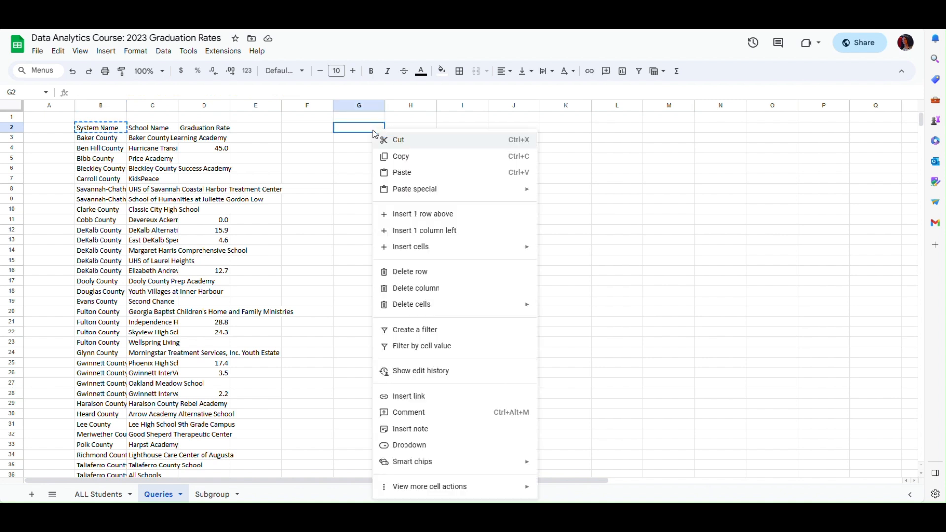
pyautogui.click(403, 173)
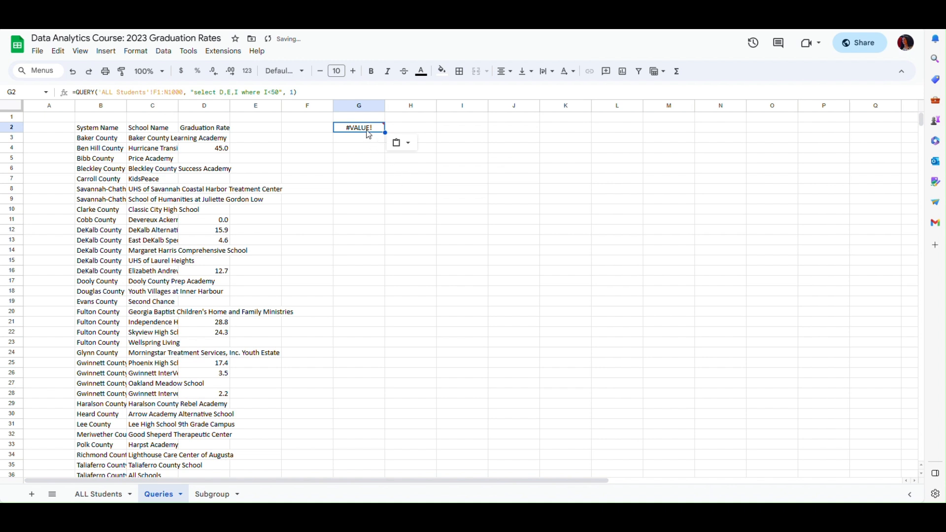
# Correct the data range in the G2 formula to 'ALL Students'!A1:I1000
pyautogui.moveTo(363, 129)
pyautogui.click(158, 94)
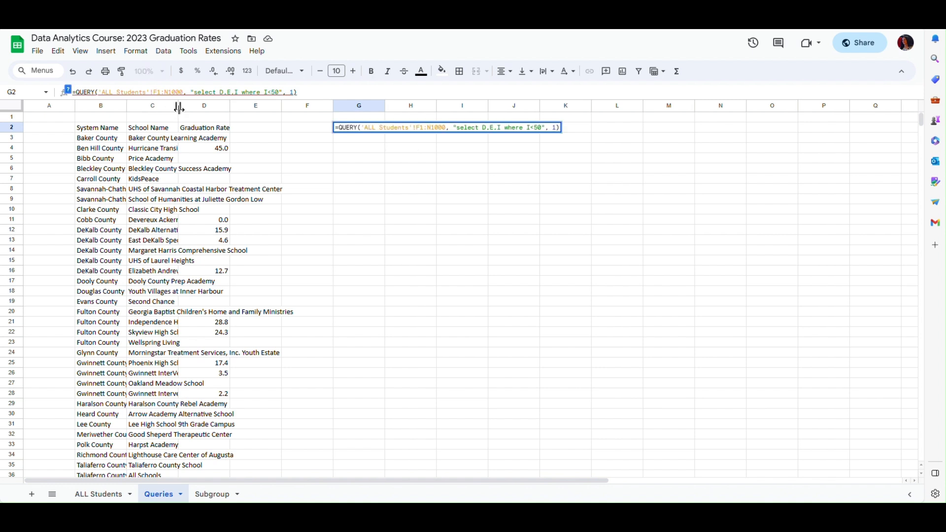
pyautogui.press('BackSpace')
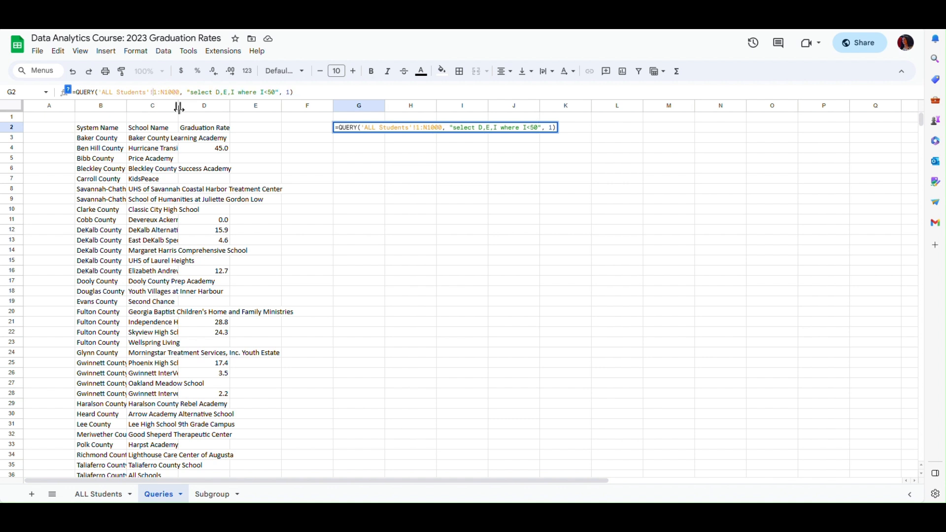
pyautogui.write('A')
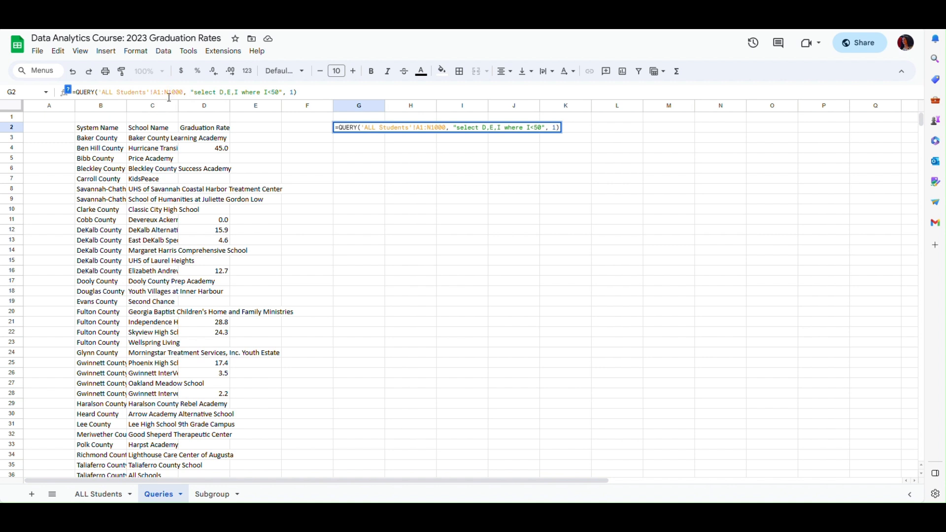
pyautogui.press('BackSpace')
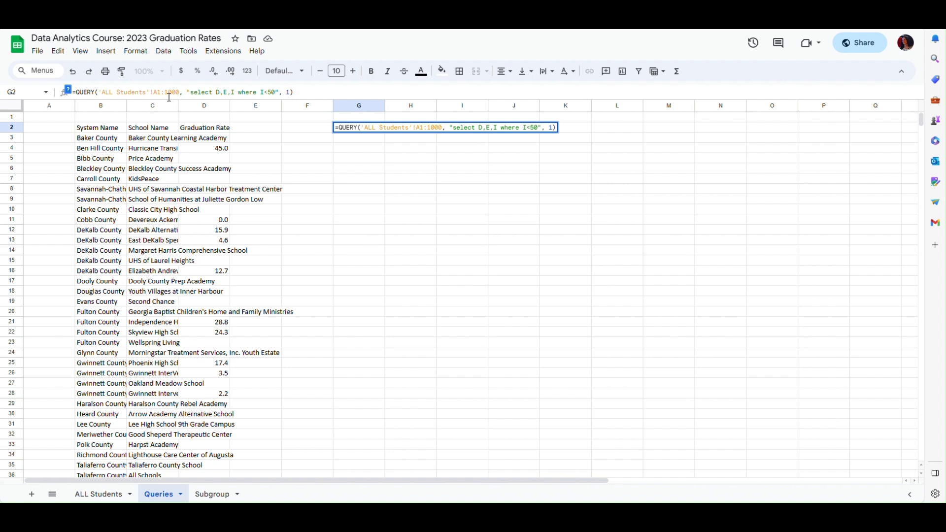
pyautogui.write('I')
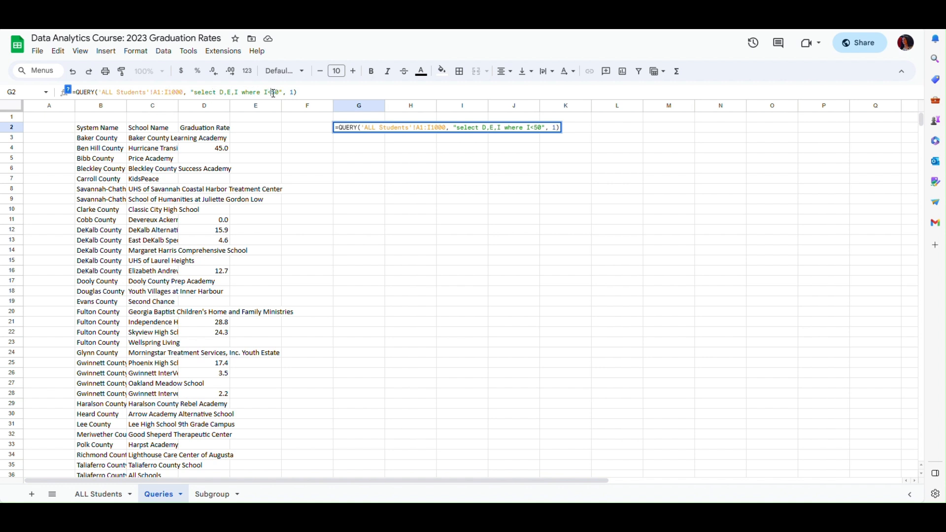
# Change the G2 query condition to "where I>=50 and I<70" and enter the formula
pyautogui.press('BackSpace')
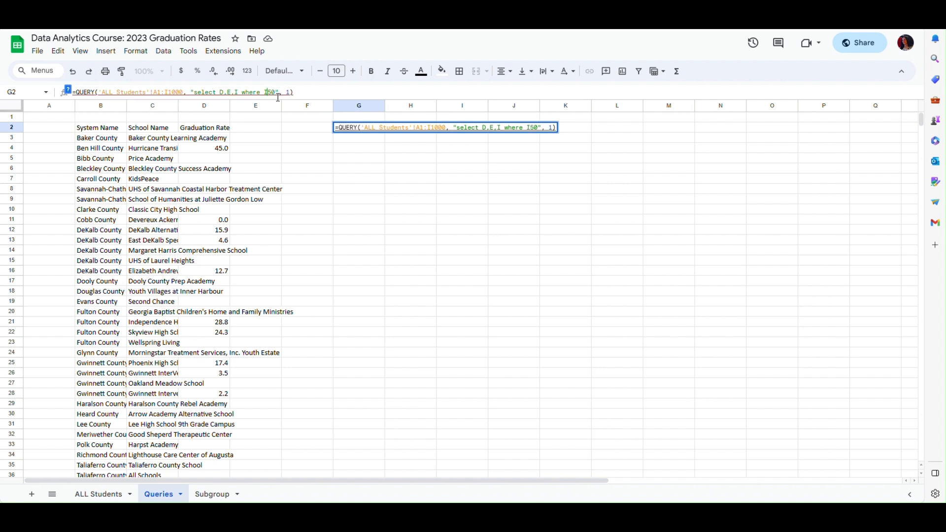
pyautogui.write('>=')
pyautogui.press('BackSpace')
pyautogui.write('=50')
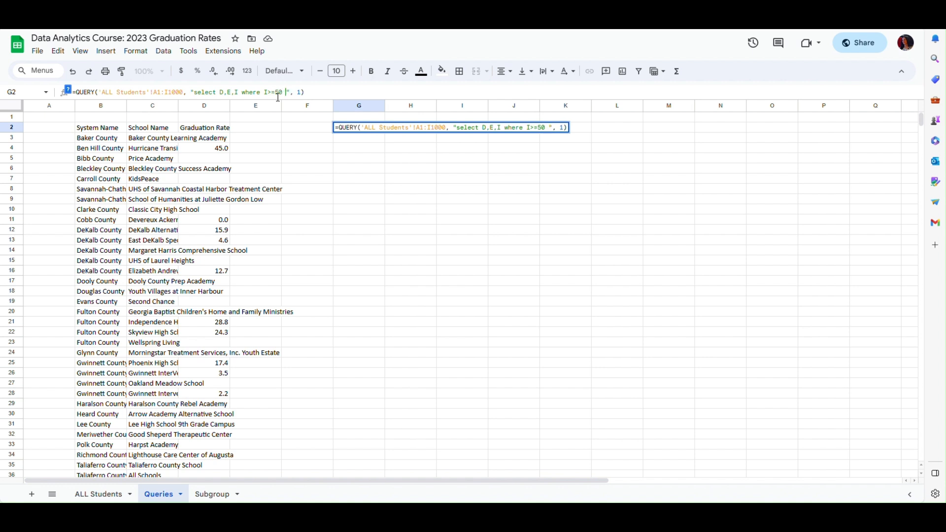
pyautogui.write(' an')
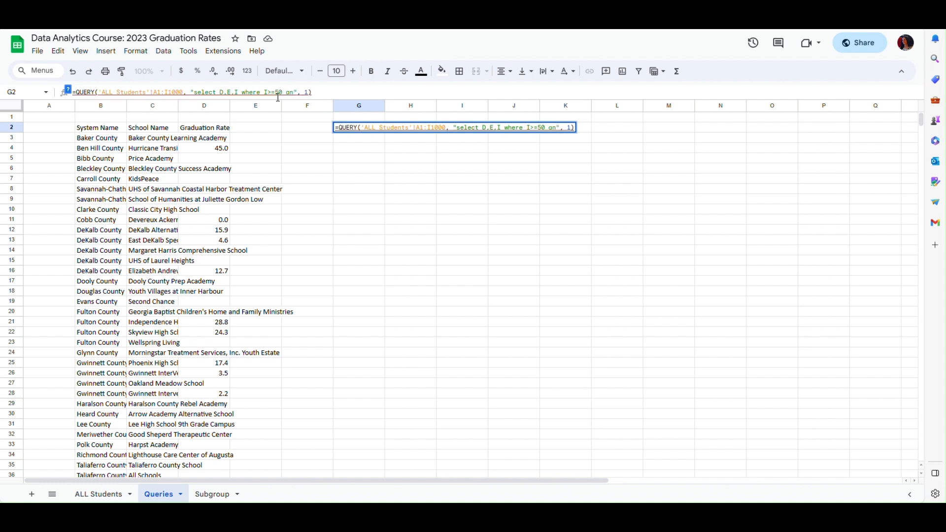
pyautogui.write('d I<70')
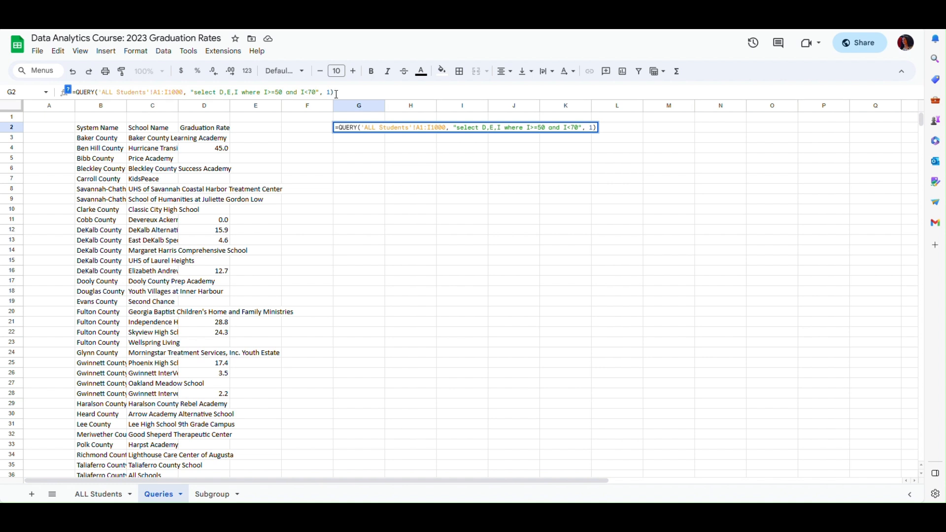
pyautogui.press('Return')
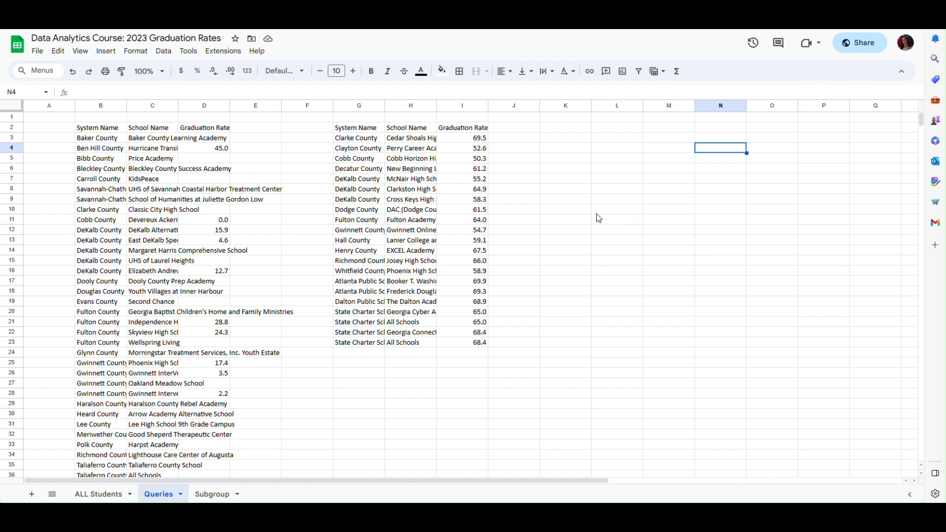
# Copy the QUERY formula from cell G2 into cell K2
pyautogui.click(361, 131)
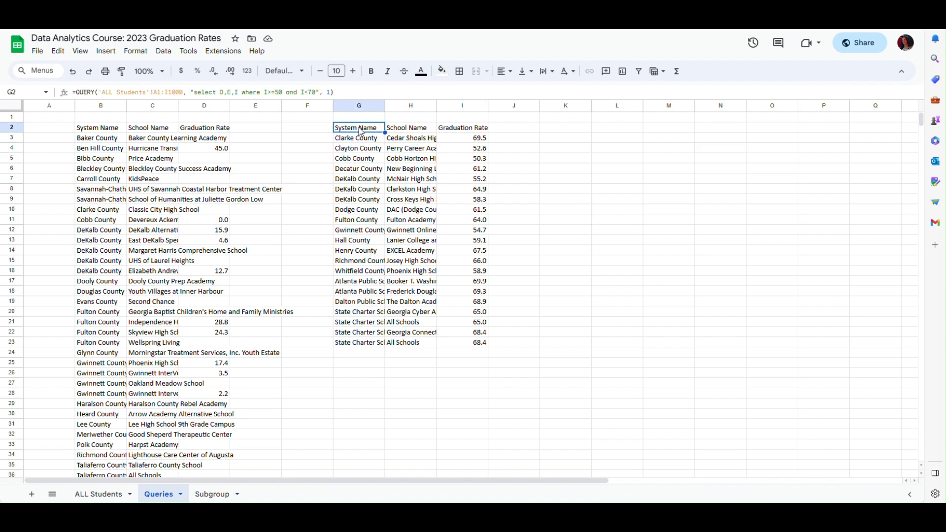
pyautogui.rightClick(362, 131)
pyautogui.click(381, 154)
pyautogui.click(564, 129)
pyautogui.rightClick(565, 129)
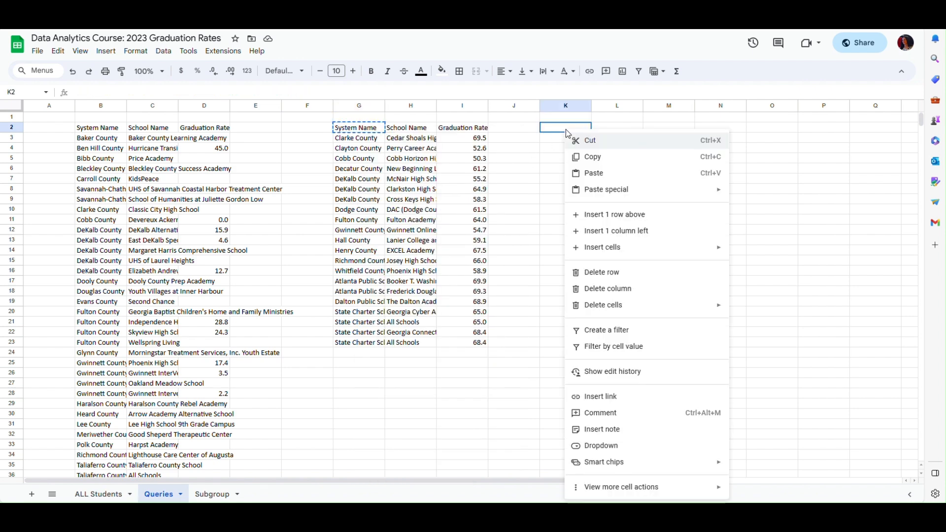
pyautogui.click(601, 174)
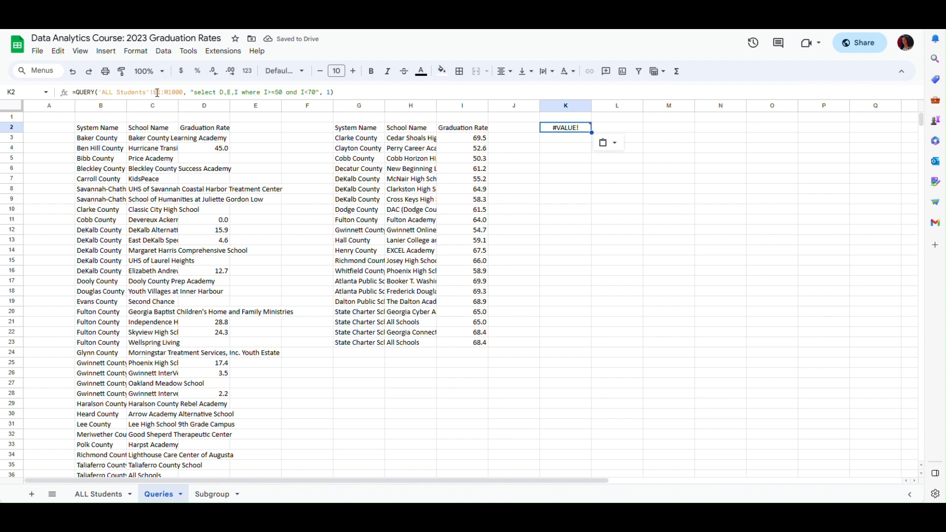
# Correct the data range in the K2 formula to 'ALL Students'!A1:I1000
pyautogui.click(158, 93)
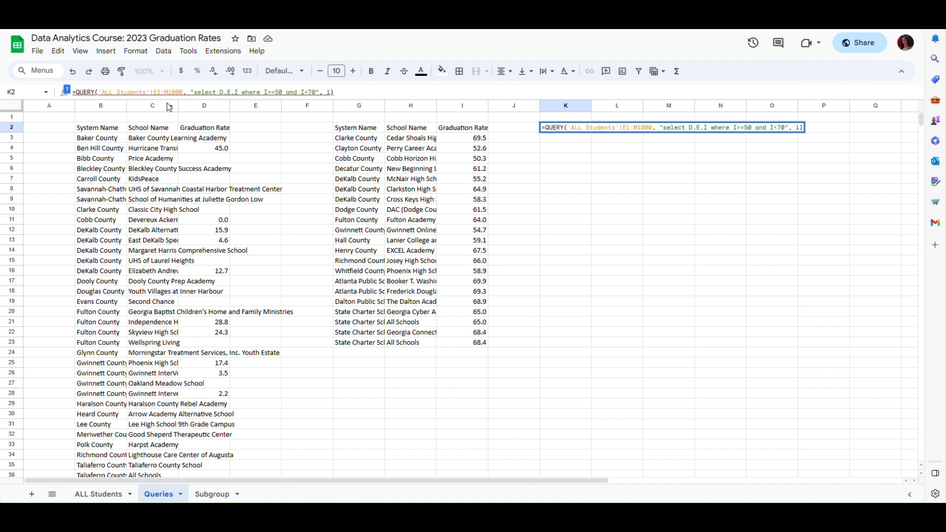
pyautogui.press('BackSpace')
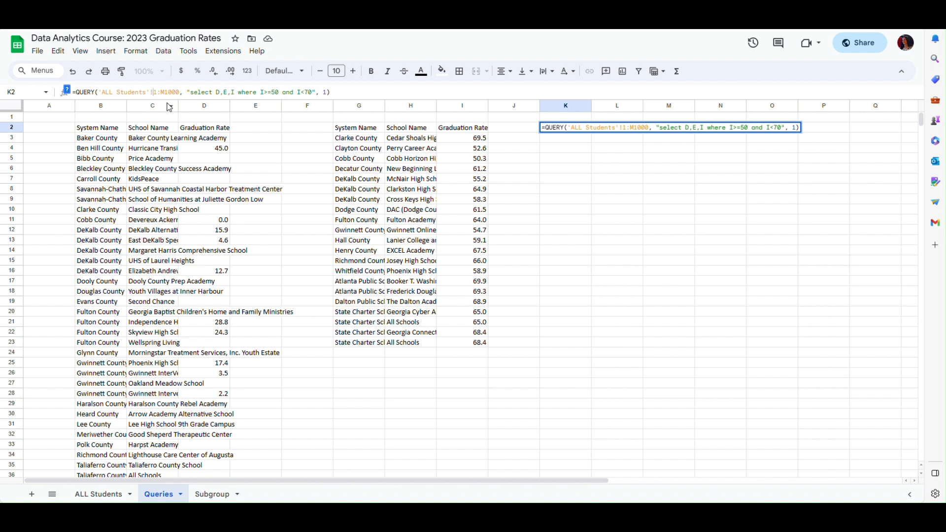
pyautogui.write('A')
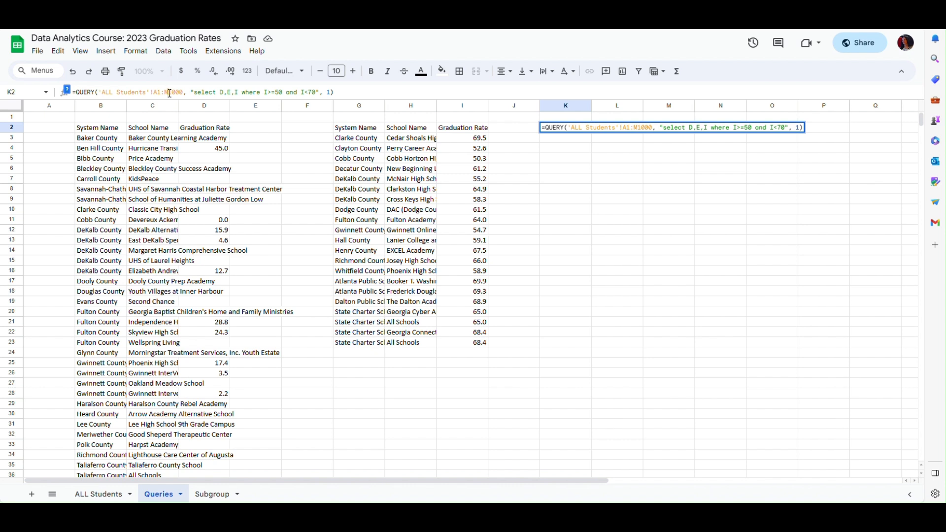
pyautogui.click(169, 93)
pyautogui.press('BackSpace')
pyautogui.write('I')
# Replace the graduation-rate condition in the K2 query with "where D='Cobb County'" and enter the formula
pyautogui.click(319, 93)
pyautogui.press('BackSpace')
pyautogui.press('BackSpace')
pyautogui.press('BackSpace')
pyautogui.press('BackSpace')
pyautogui.press('BackSpace')
pyautogui.press('BackSpace')
pyautogui.press('BackSpace')
pyautogui.press('BackSpace')
pyautogui.press('BackSpace')
pyautogui.press('BackSpace')
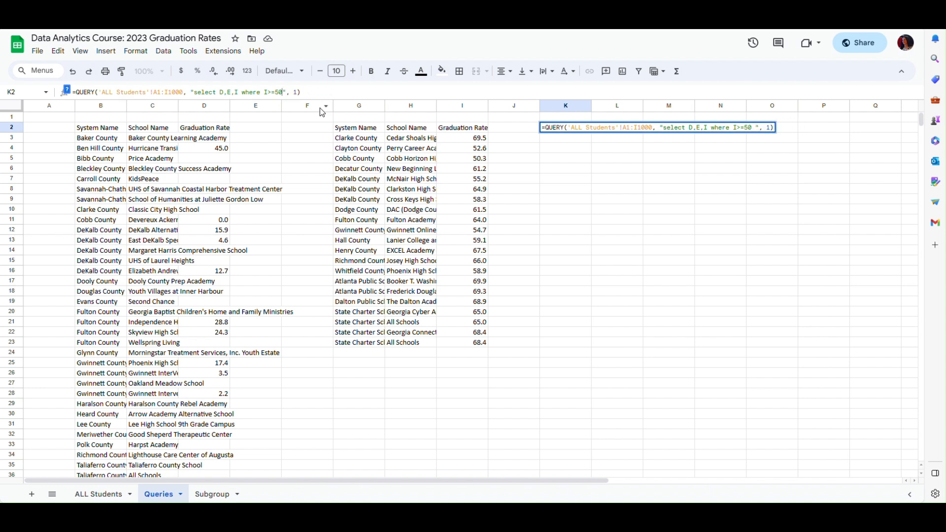
pyautogui.press('BackSpace')
pyautogui.press('BackSpace')
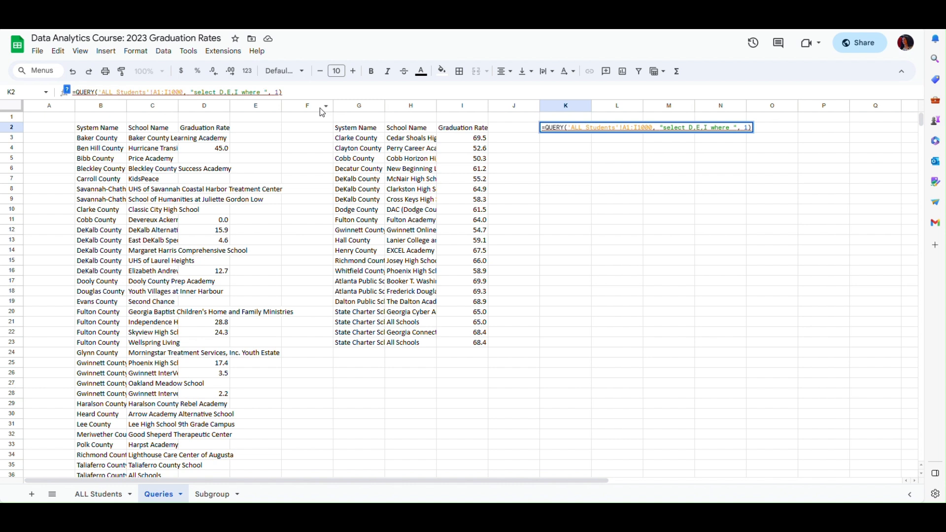
pyautogui.write('D')
pyautogui.write("='Cobb ")
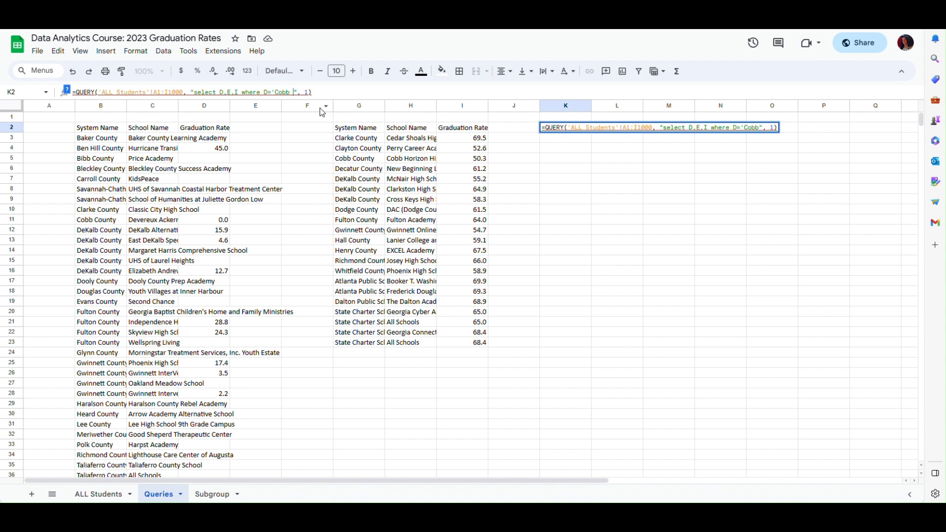
pyautogui.write('County')
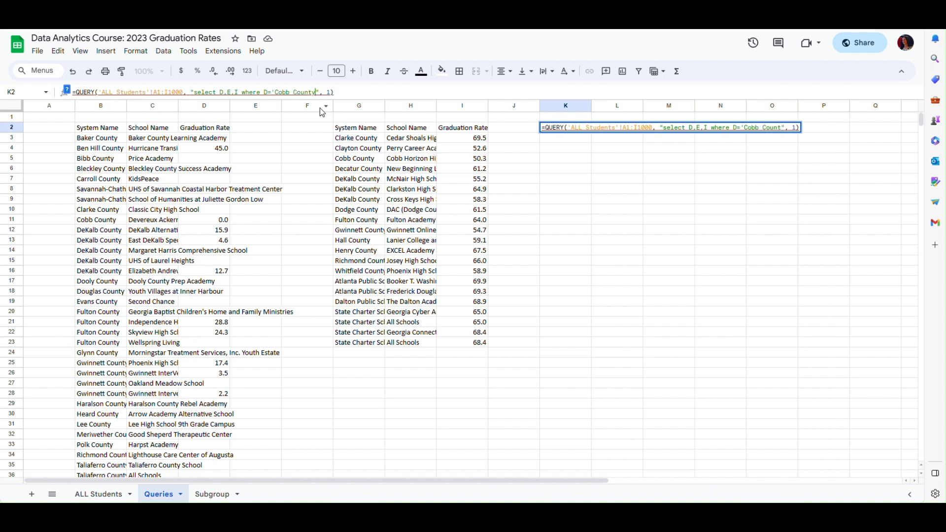
pyautogui.write("'")
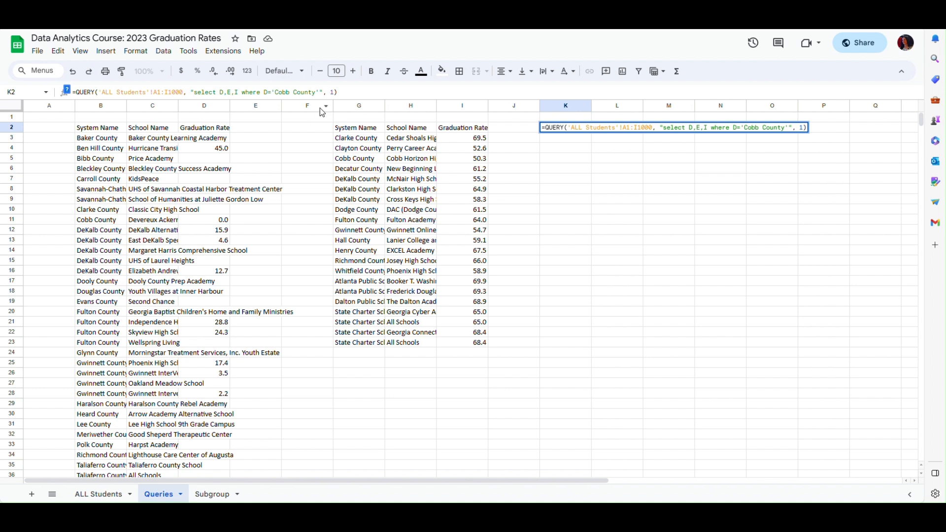
pyautogui.click(343, 88)
pyautogui.press('Return')
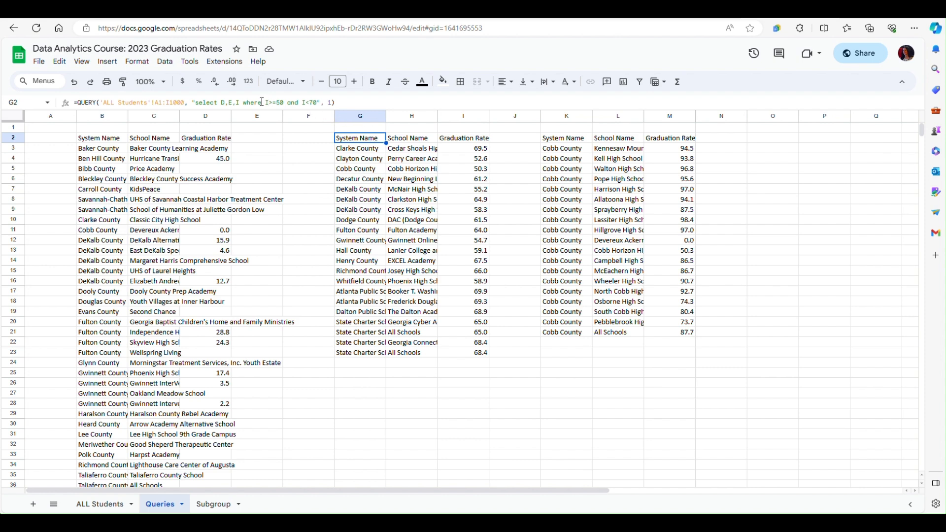
# Change the upper limit in the G2 query condition to I<80 and review the updated list of schools
pyautogui.click(317, 103)
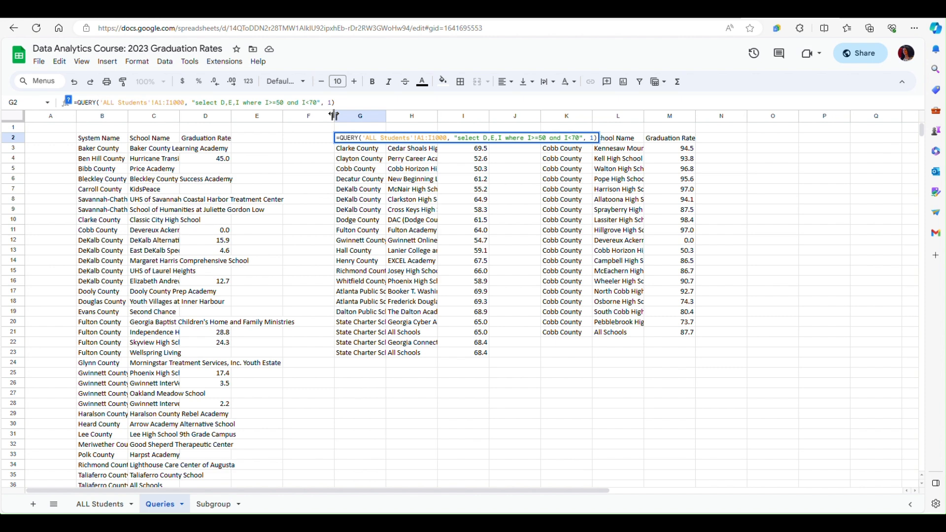
pyautogui.press('BackSpace')
pyautogui.press('BackSpace')
pyautogui.write('80')
pyautogui.press('Return')
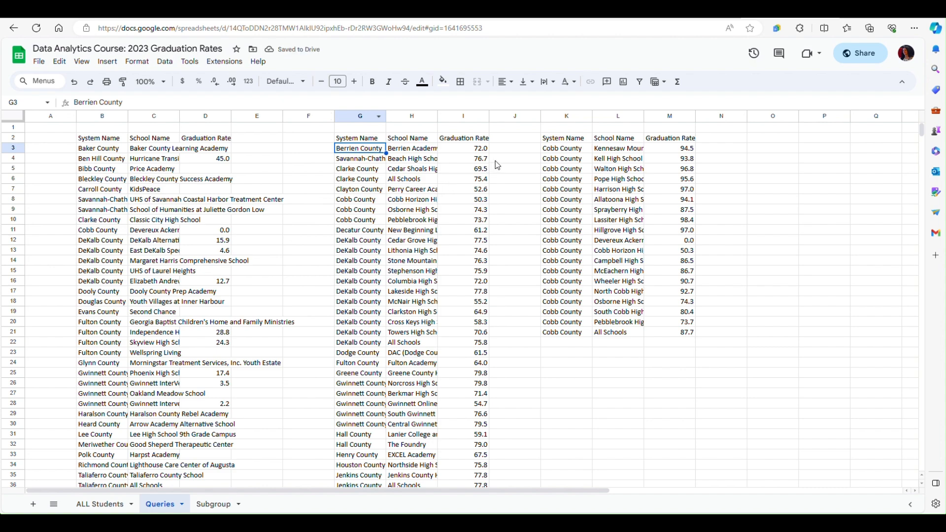
pyautogui.scroll(-6, 514, 337)
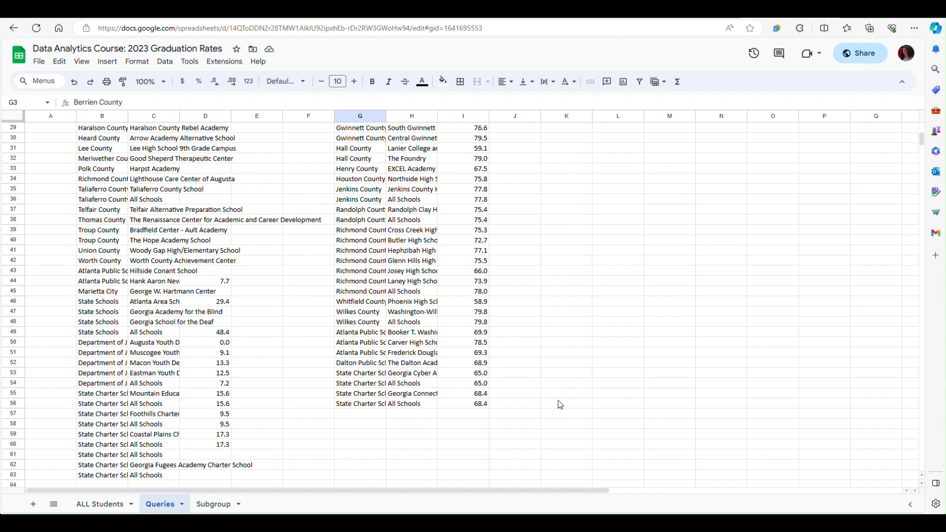
pyautogui.scroll(1, 557, 401)
pyautogui.scroll(2, 551, 403)
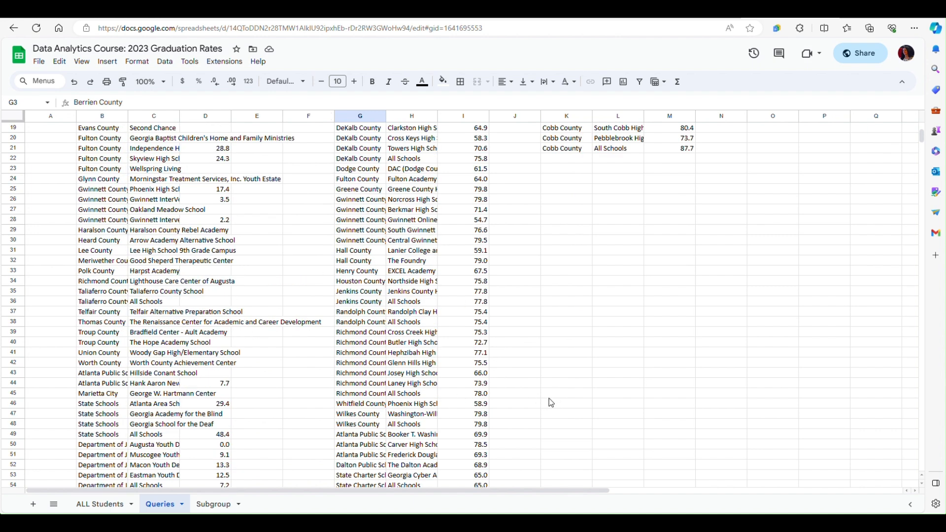
pyautogui.scroll(5, 551, 403)
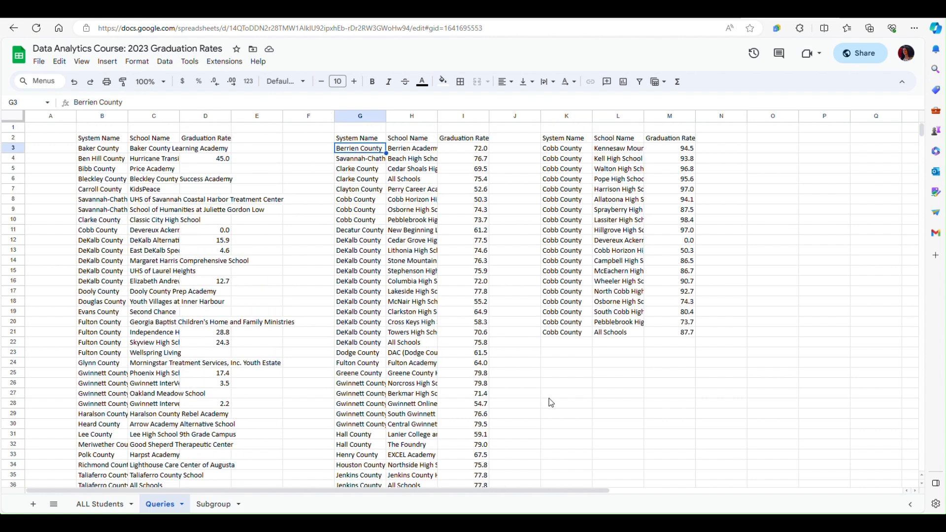